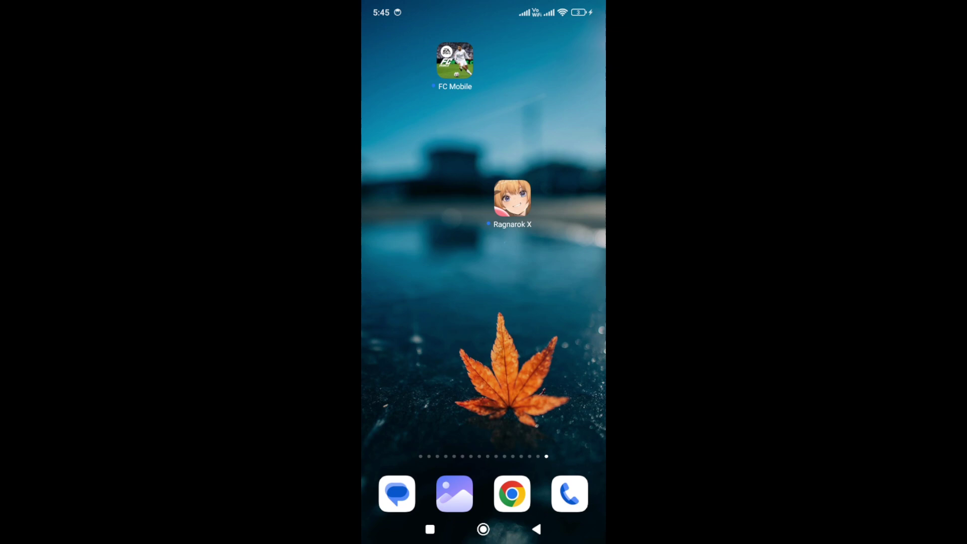
# Search Google Play Store for 'Ragnarok X Next Generation', then return to the home screen.
pyautogui.click(422, 456)
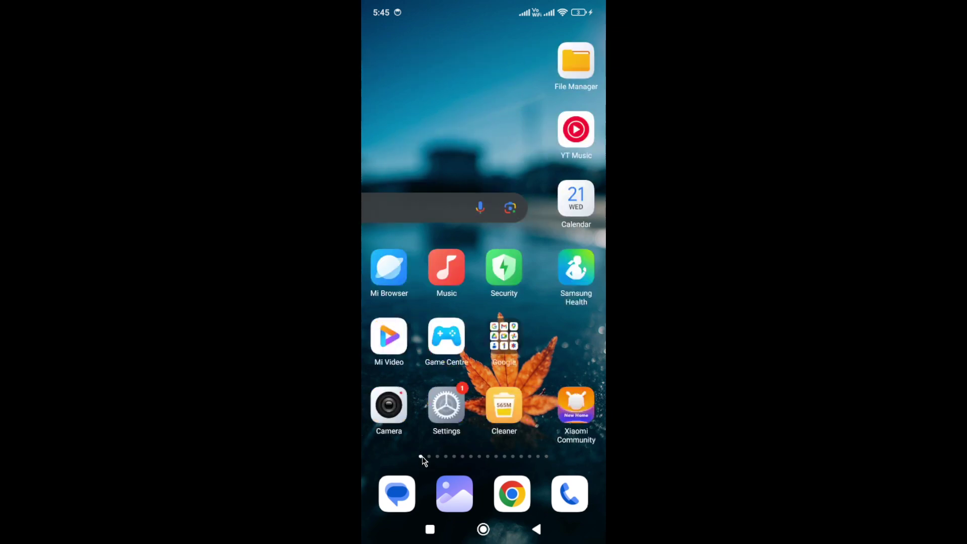
pyautogui.click(400, 268)
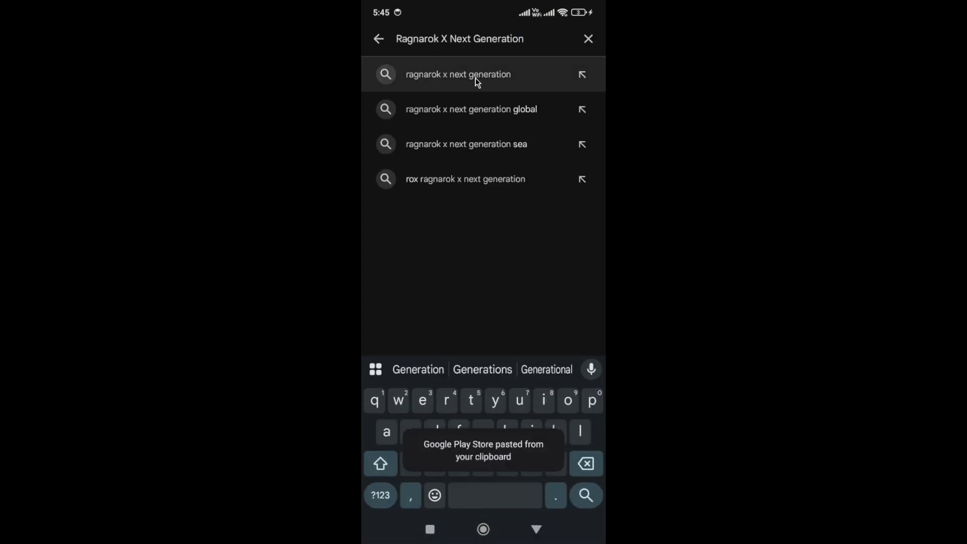
pyautogui.click(476, 76)
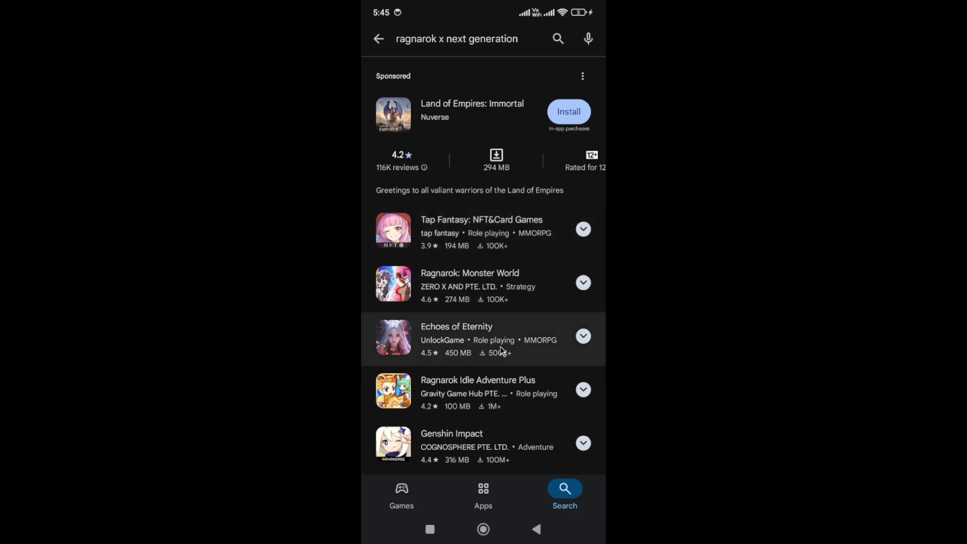
pyautogui.click(484, 529)
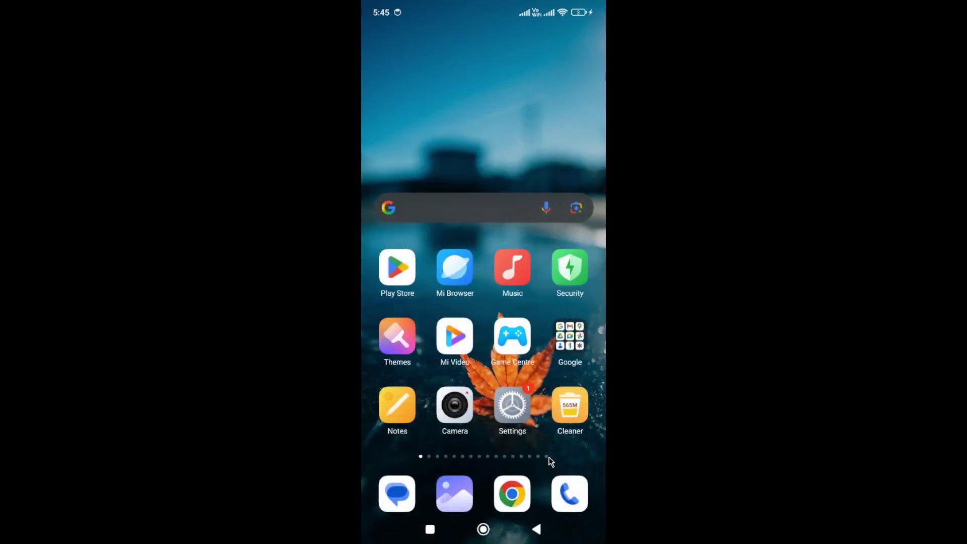
# Open Ragnarok X's app info from its icon and check its 2.38 GB storage, then go back.
pyautogui.click(548, 455)
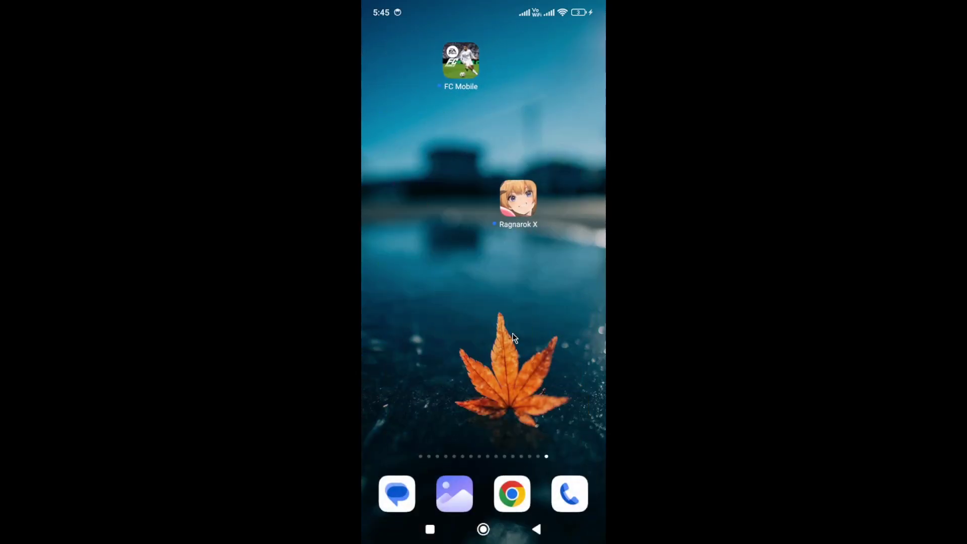
pyautogui.moveTo(506, 195); pyautogui.dragTo(505, 195)
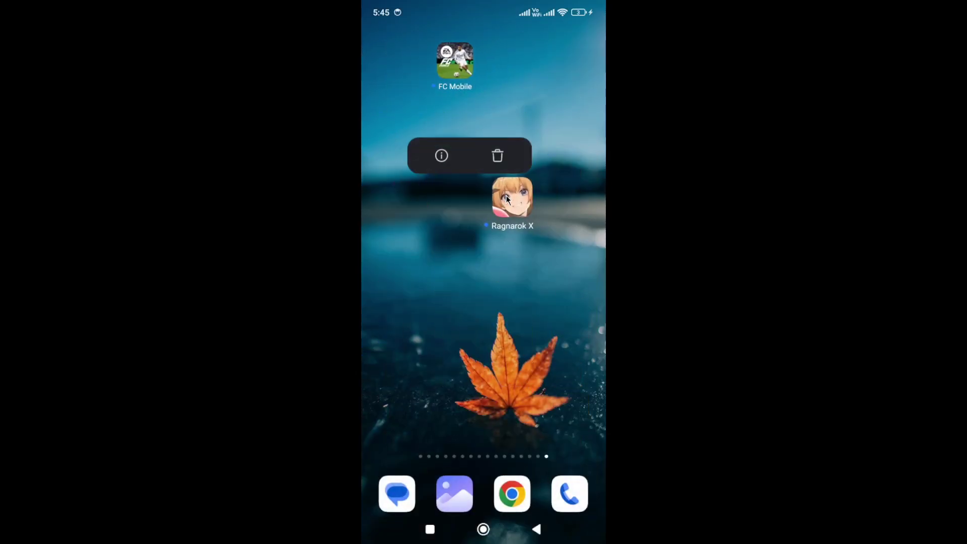
pyautogui.click(442, 159)
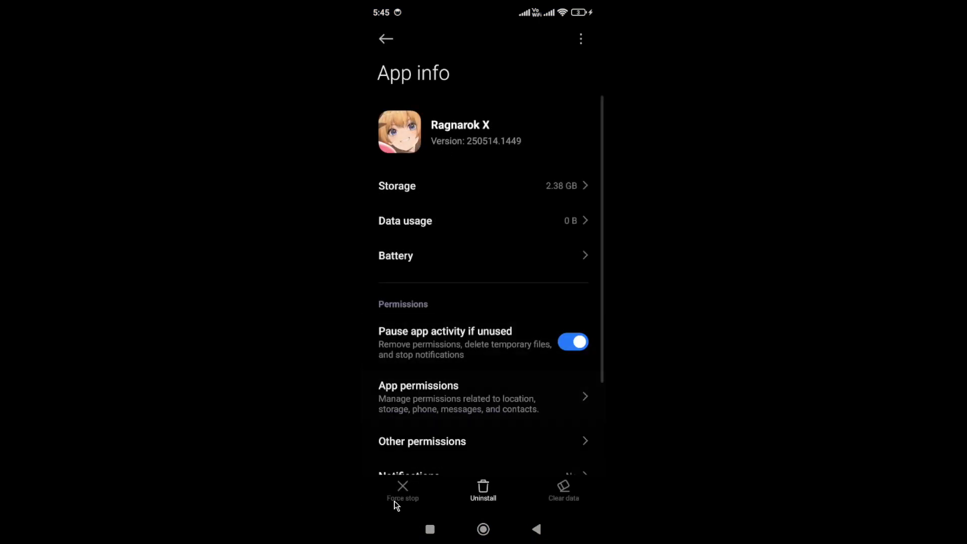
pyautogui.click(407, 227)
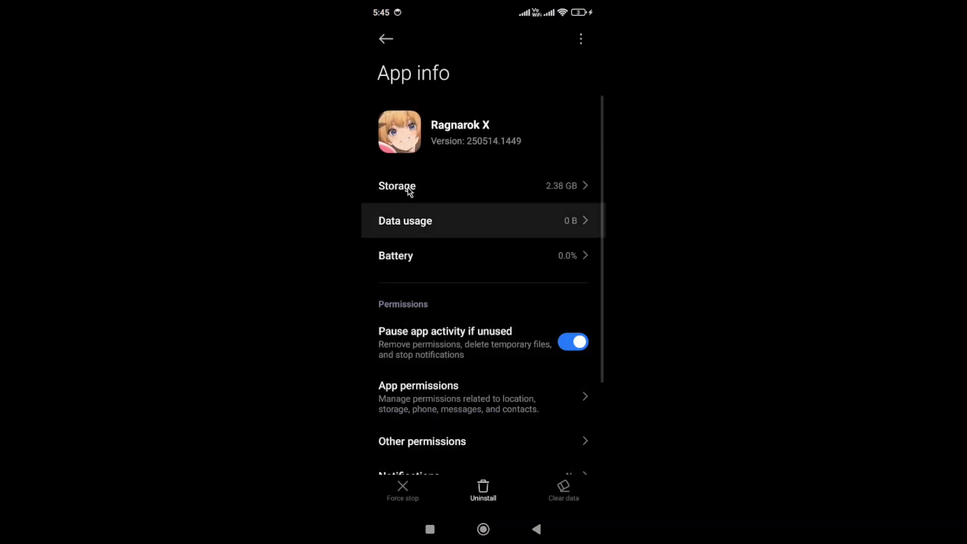
pyautogui.click(407, 186)
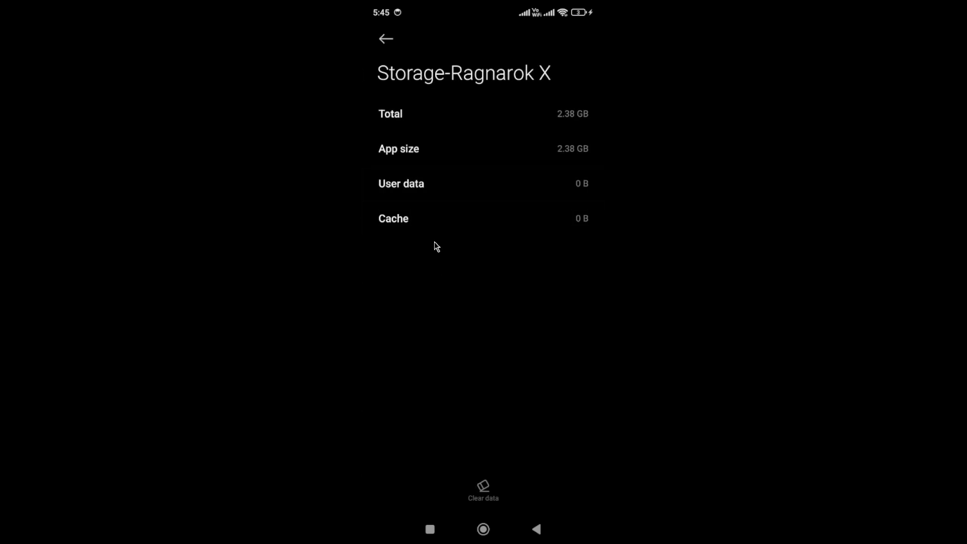
pyautogui.click(387, 38)
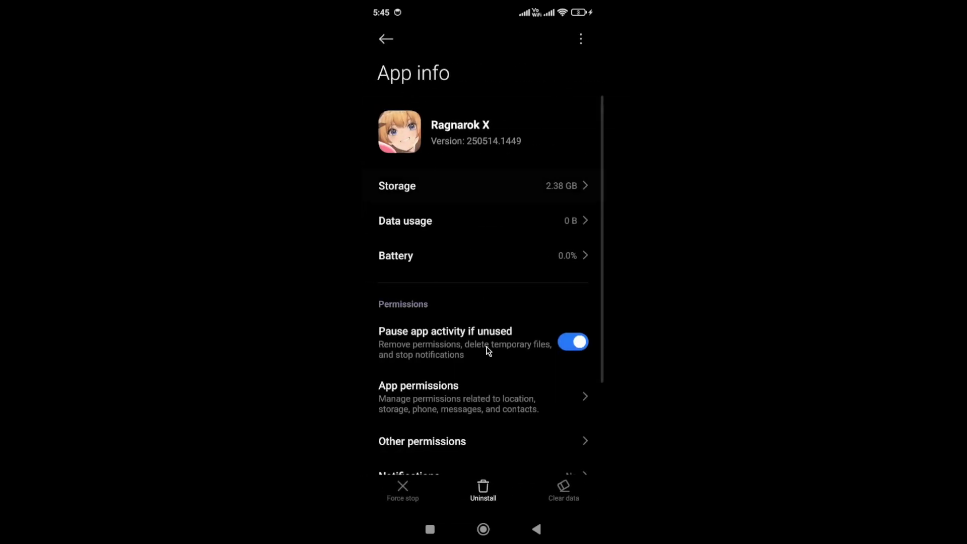
pyautogui.click(483, 529)
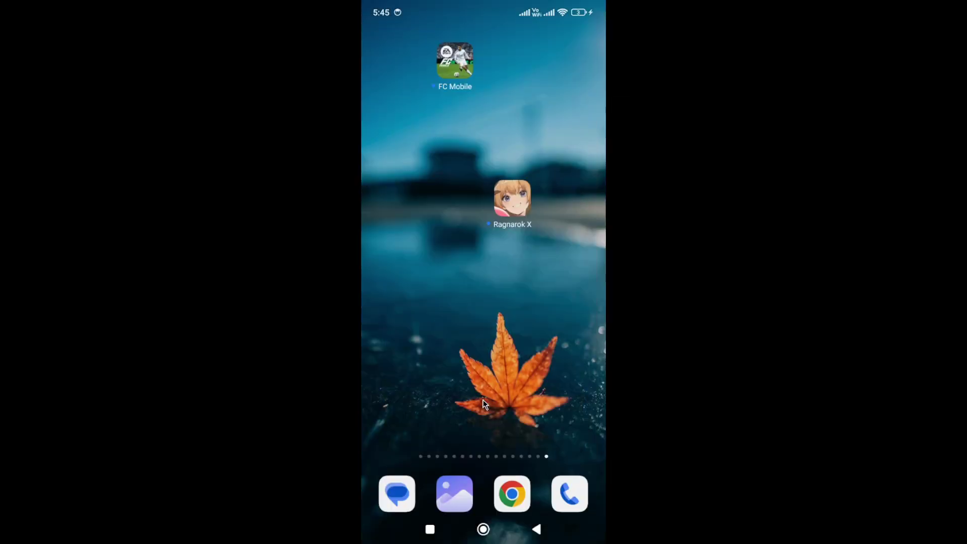